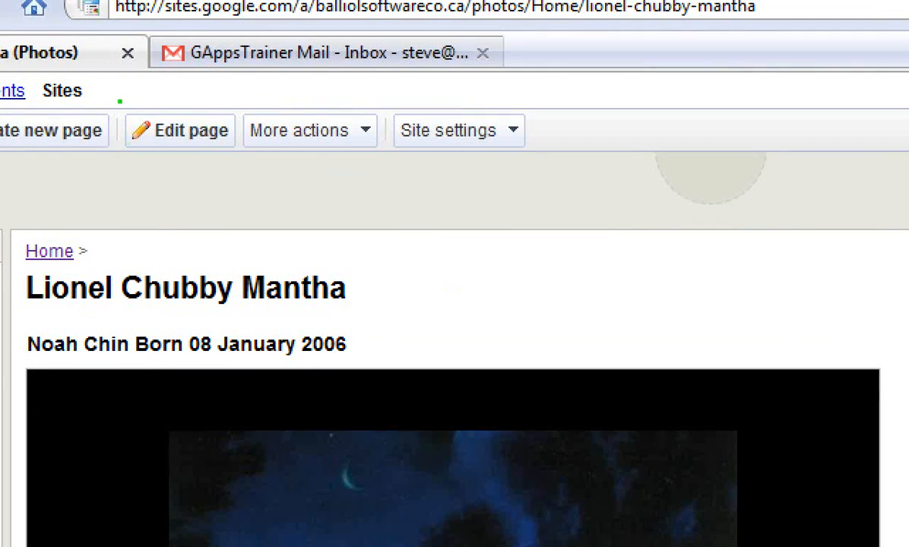
# Put the page into edit mode and cut the heading line above the first slideshow.
pyautogui.moveTo(118, 98)
pyautogui.mouseDown()
pyautogui.moveTo(122, 130)
pyautogui.moveTo(242, 166)
pyautogui.mouseUp()
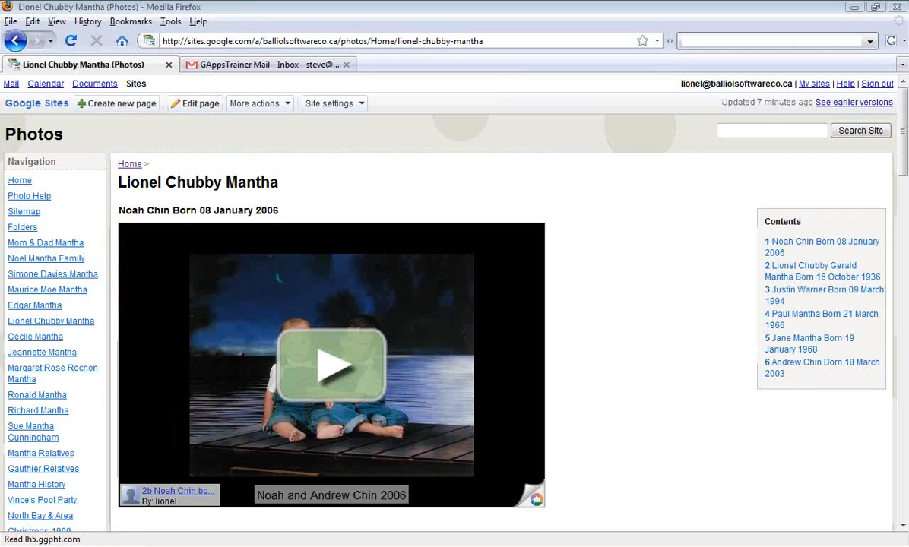
pyautogui.click(180, 129)
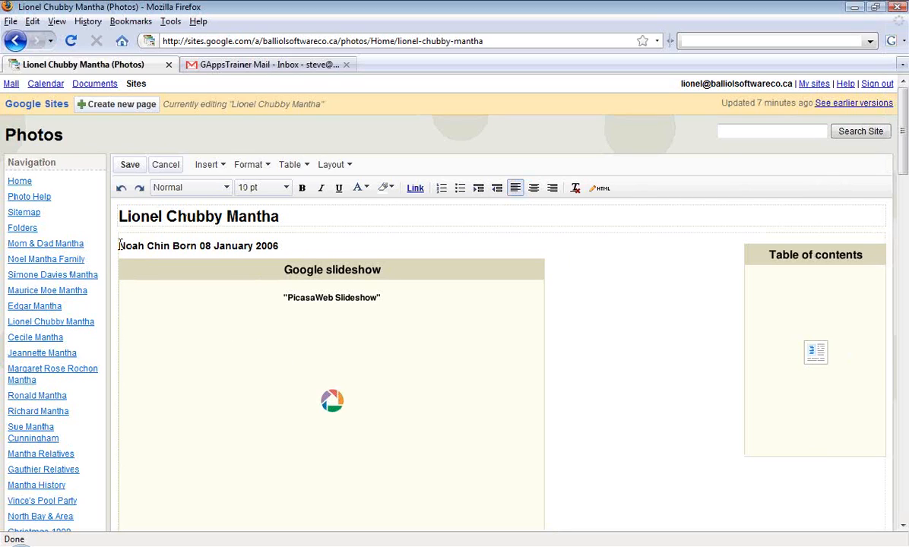
pyautogui.moveTo(119, 245); pyautogui.dragTo(286, 249)
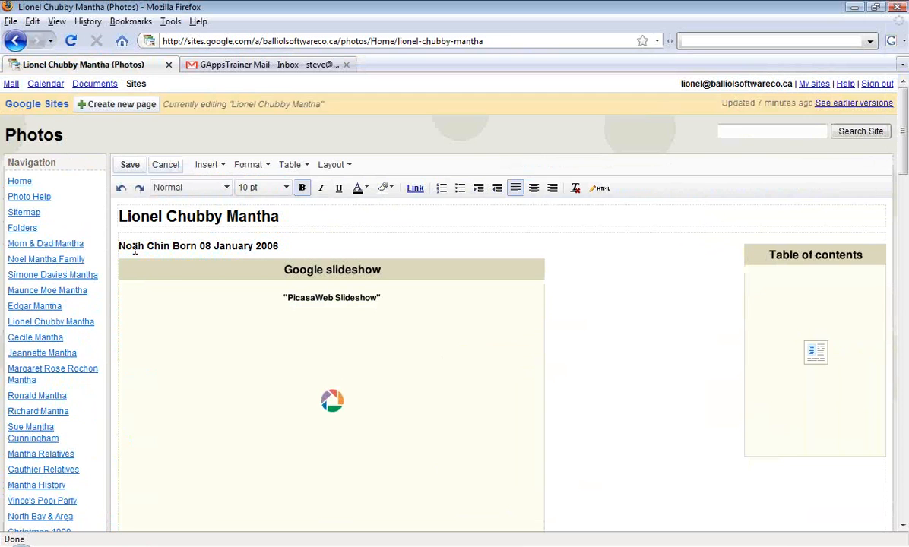
pyautogui.moveTo(119, 245); pyautogui.dragTo(283, 252)
pyautogui.rightClick(272, 247)
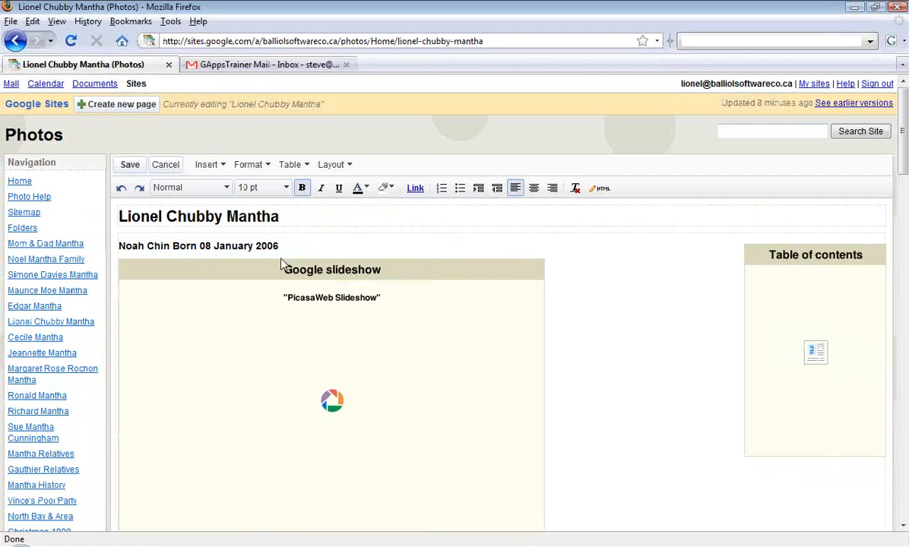
pyautogui.moveTo(118, 245); pyautogui.dragTo(273, 251)
pyautogui.rightClick(269, 246)
pyautogui.click(298, 276)
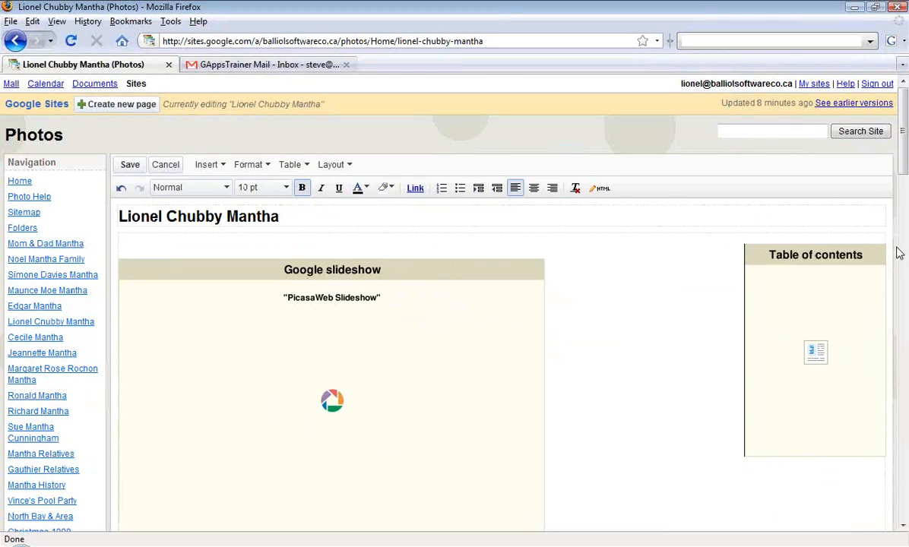
# Paste the cut heading into the empty line below the last slideshow at the end of the page.
pyautogui.click(901, 452)
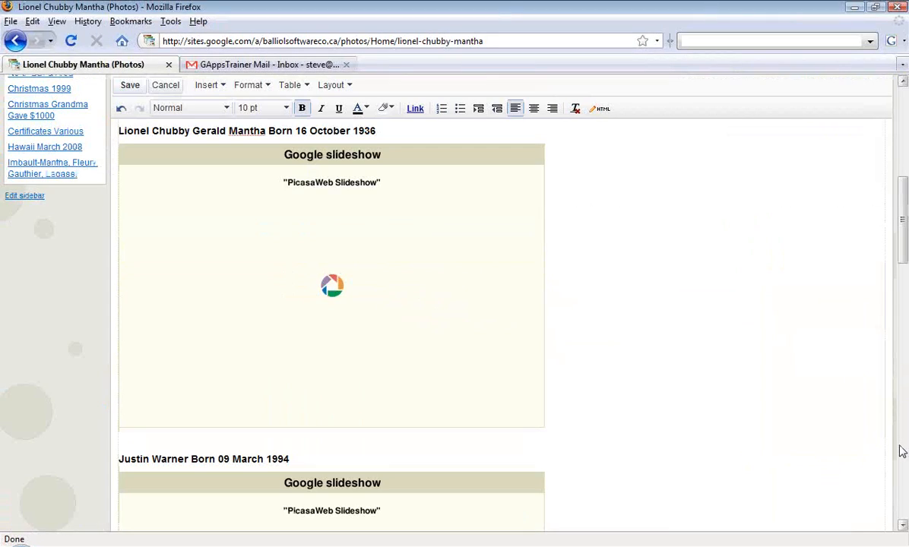
pyautogui.click(902, 452)
pyautogui.click(901, 451)
pyautogui.moveTo(904, 431); pyautogui.dragTo(905, 517)
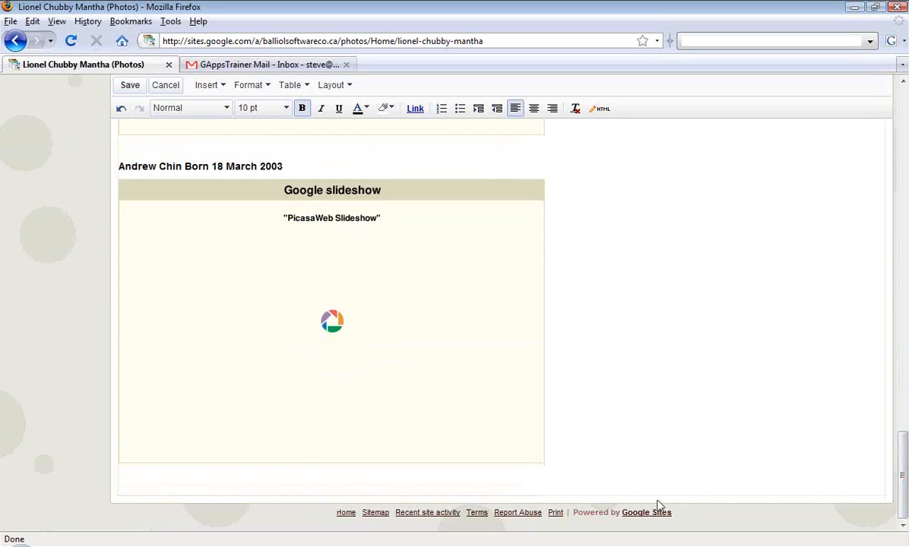
pyautogui.click(148, 481)
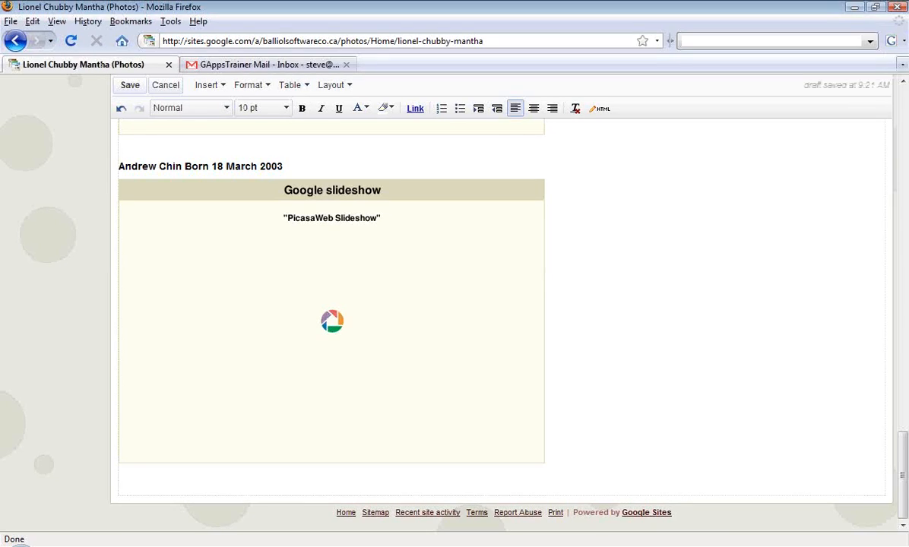
pyautogui.rightClick(142, 484)
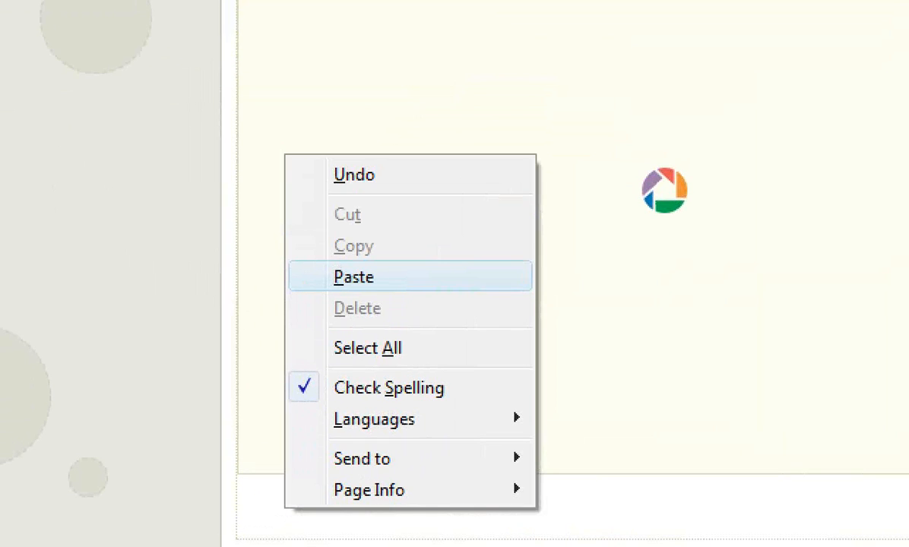
pyautogui.click(354, 277)
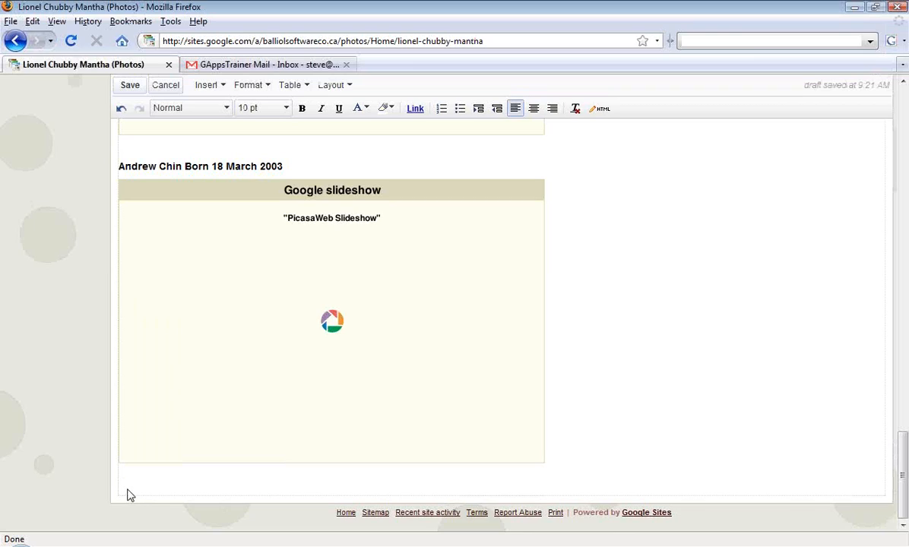
pyautogui.rightClick(128, 492)
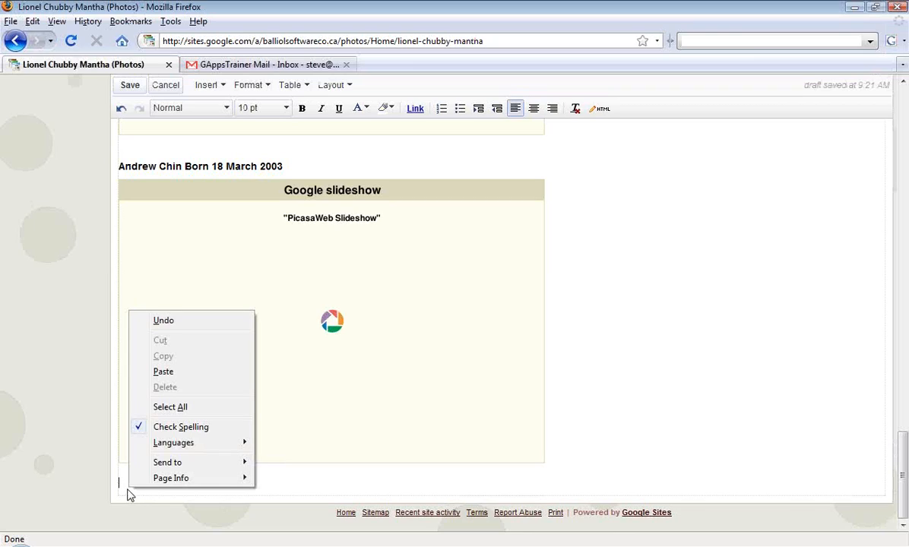
pyautogui.click(164, 372)
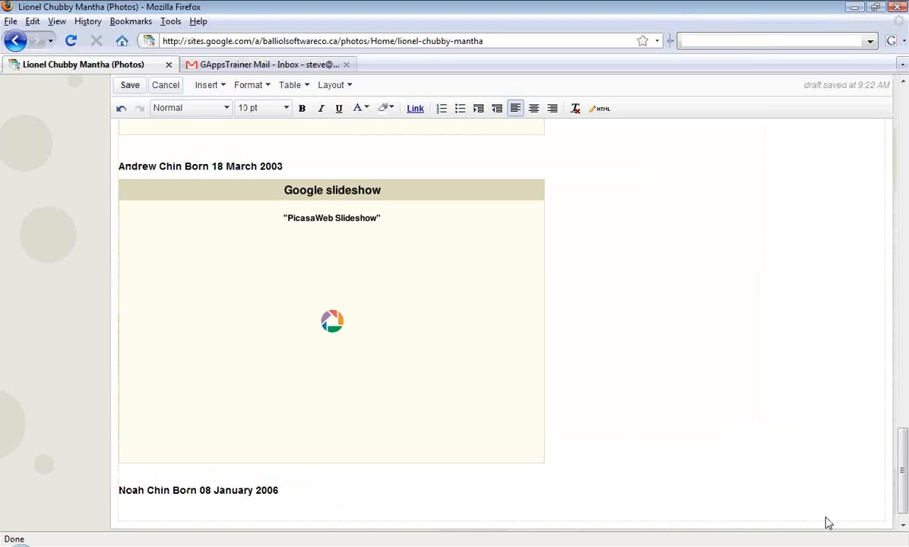
# Set the first slideshow's size to Small 144px and save its properties.
pyautogui.scroll(10, 903, 507)
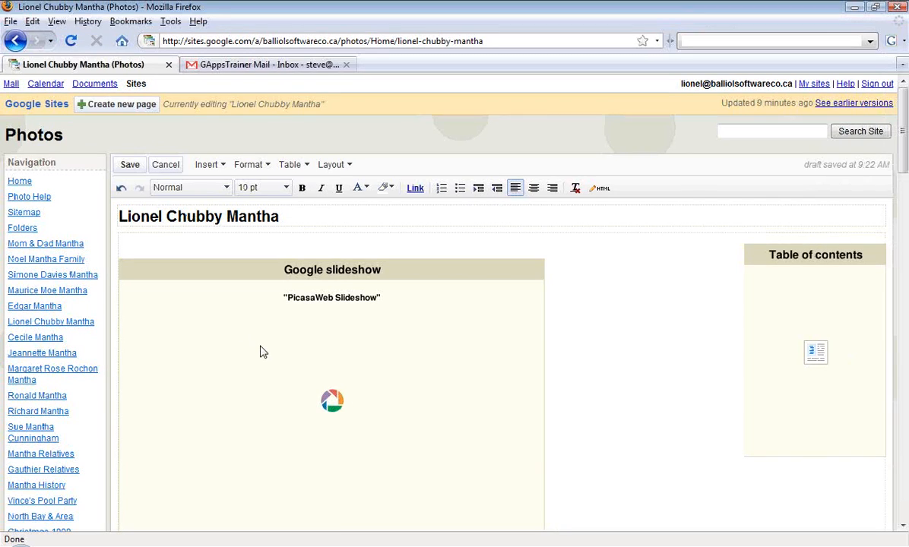
pyautogui.click(261, 352)
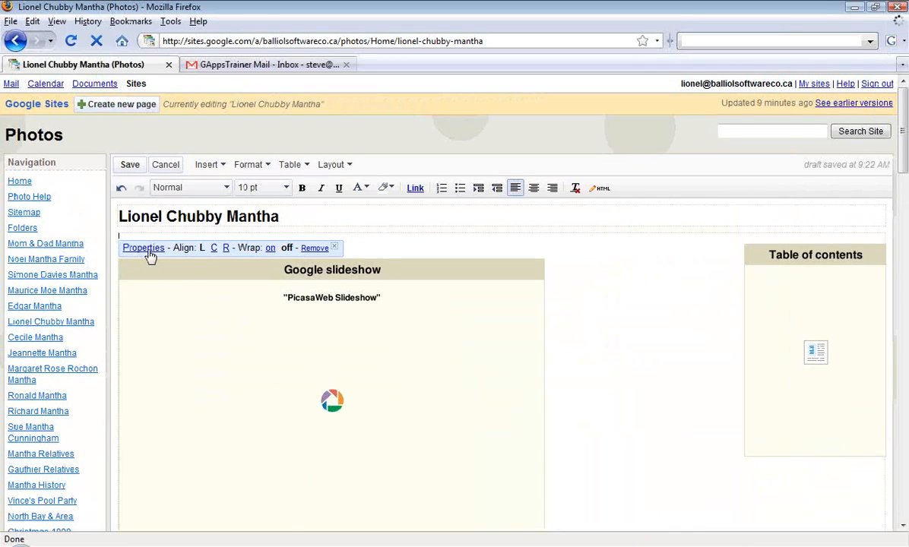
pyautogui.click(144, 248)
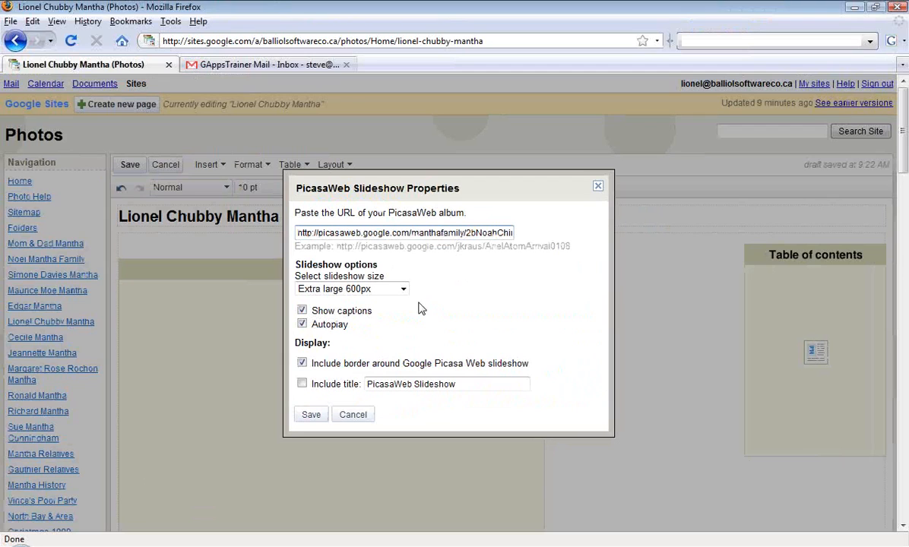
pyautogui.click(387, 179)
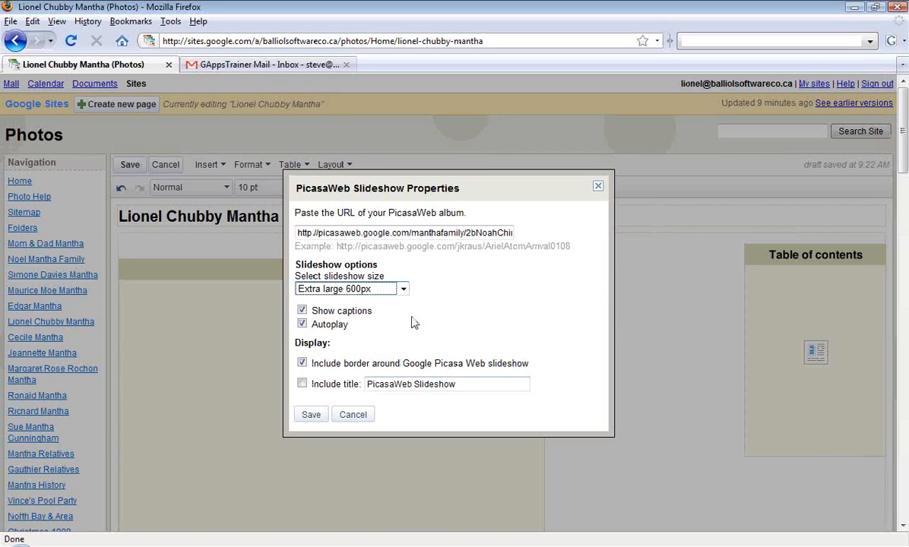
pyautogui.click(346, 93)
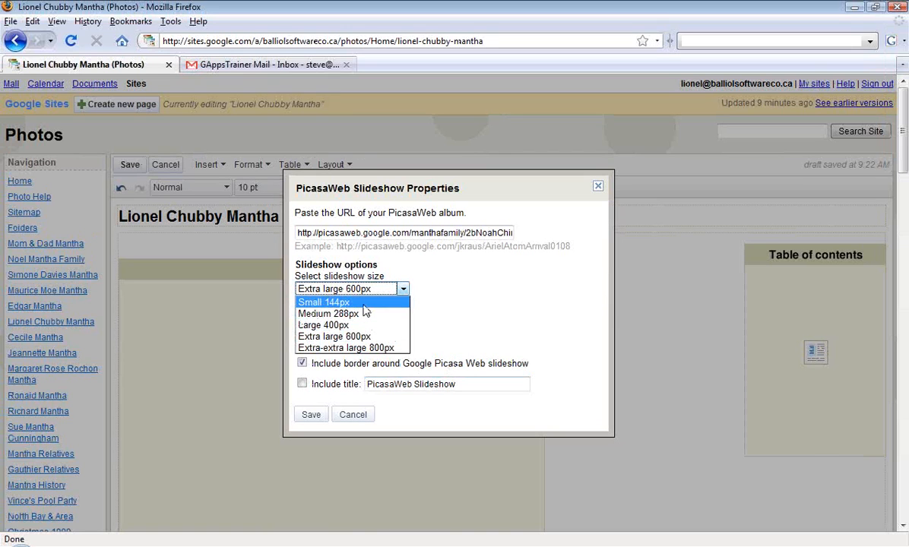
pyautogui.click(324, 302)
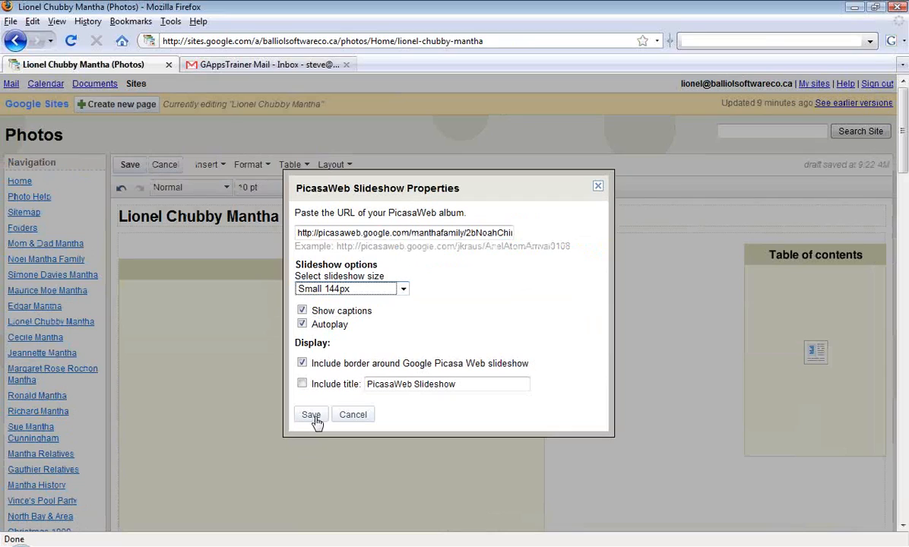
pyautogui.click(312, 415)
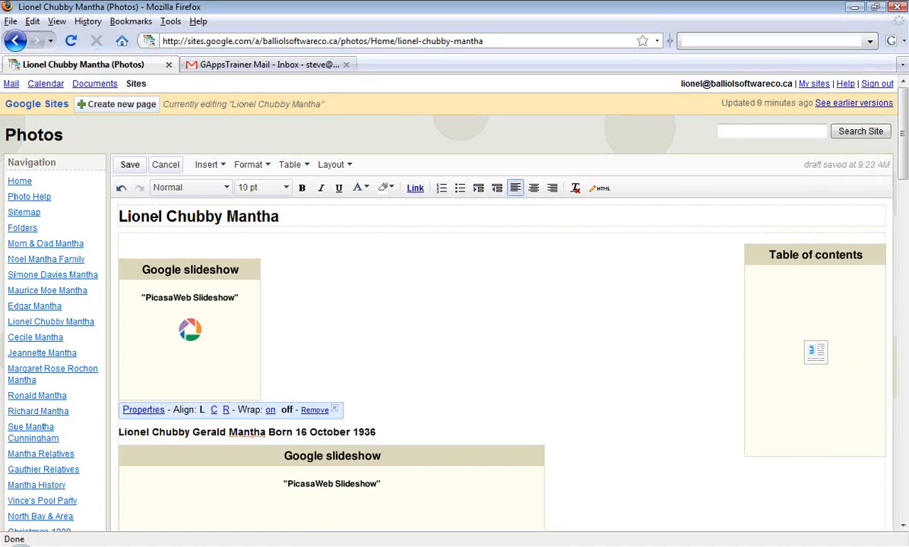
pyautogui.click(315, 338)
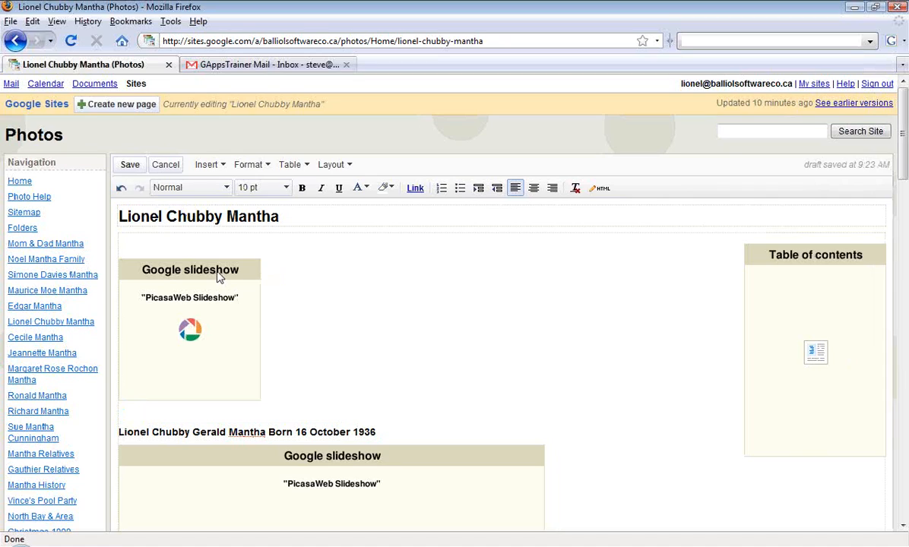
# Move the small slideshow down the page past the next two large slideshows, placing it directly below the second one passed.
pyautogui.moveTo(218, 278); pyautogui.dragTo(666, 465)
pyautogui.moveTo(239, 266); pyautogui.dragTo(679, 456)
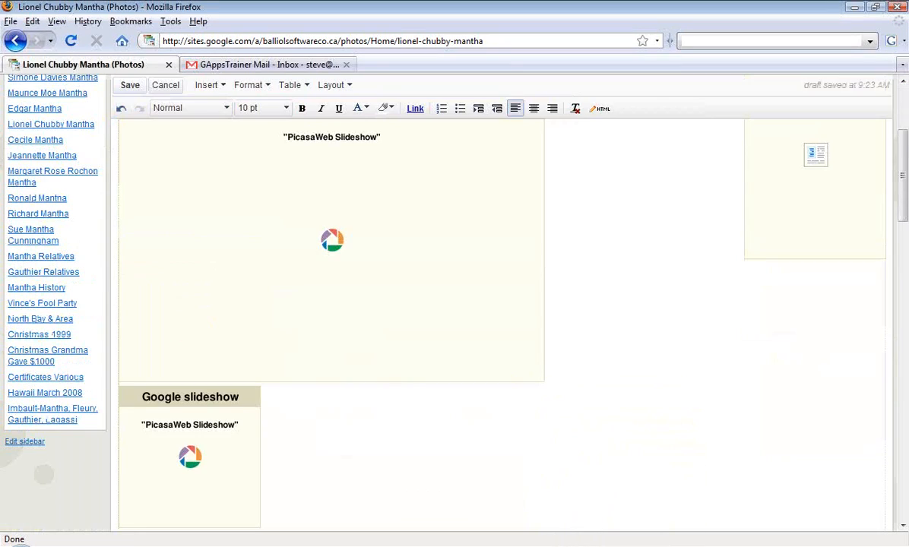
pyautogui.moveTo(904, 193); pyautogui.dragTo(905, 221)
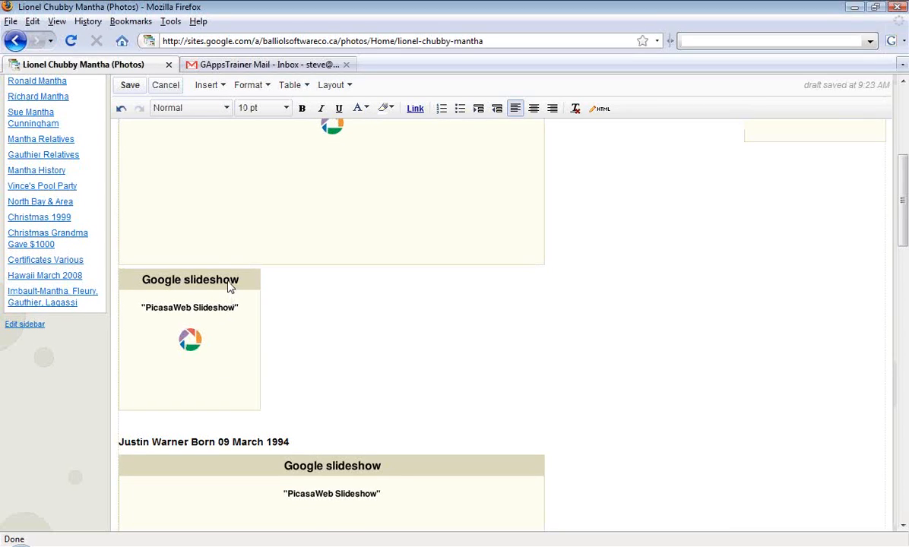
pyautogui.moveTo(230, 286); pyautogui.dragTo(715, 468)
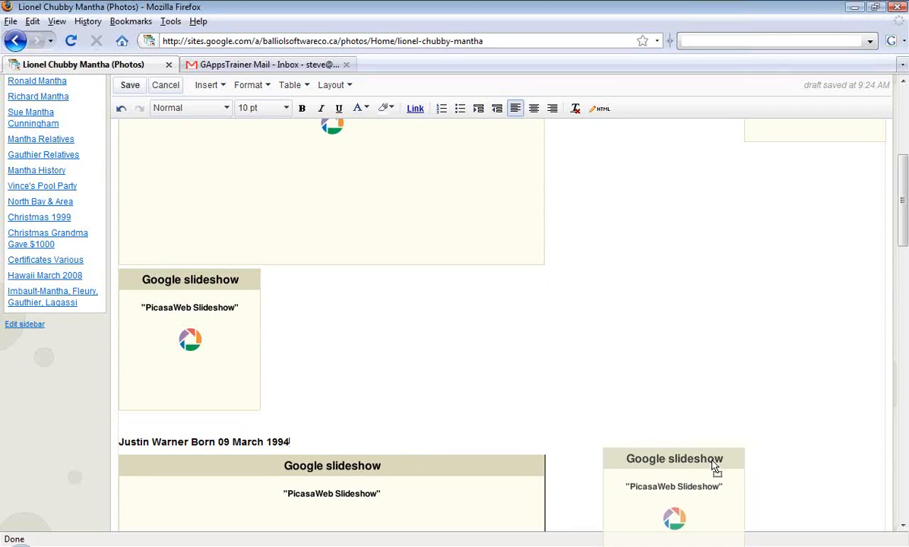
pyautogui.moveTo(715, 468); pyautogui.dragTo(714, 468)
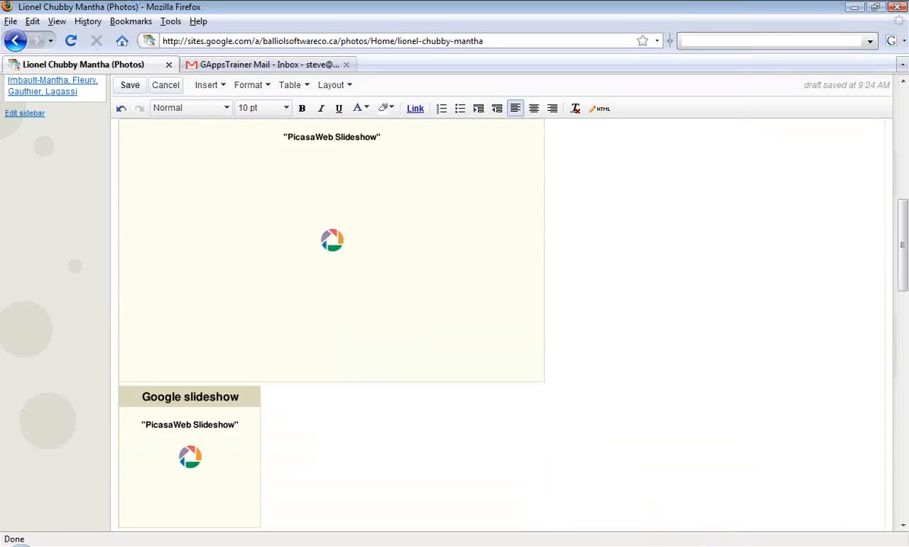
# Carry the small slideshow further down past two more large slideshows, placing it above the last section's heading.
pyautogui.moveTo(904, 246); pyautogui.dragTo(904, 299)
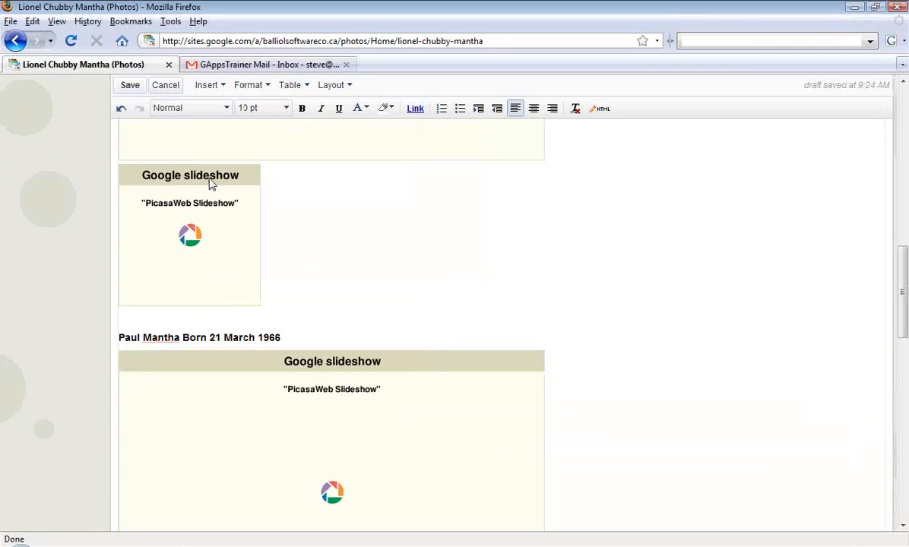
pyautogui.moveTo(411, 25); pyautogui.dragTo(628, 70)
pyautogui.moveTo(314, 199); pyautogui.dragTo(708, 391)
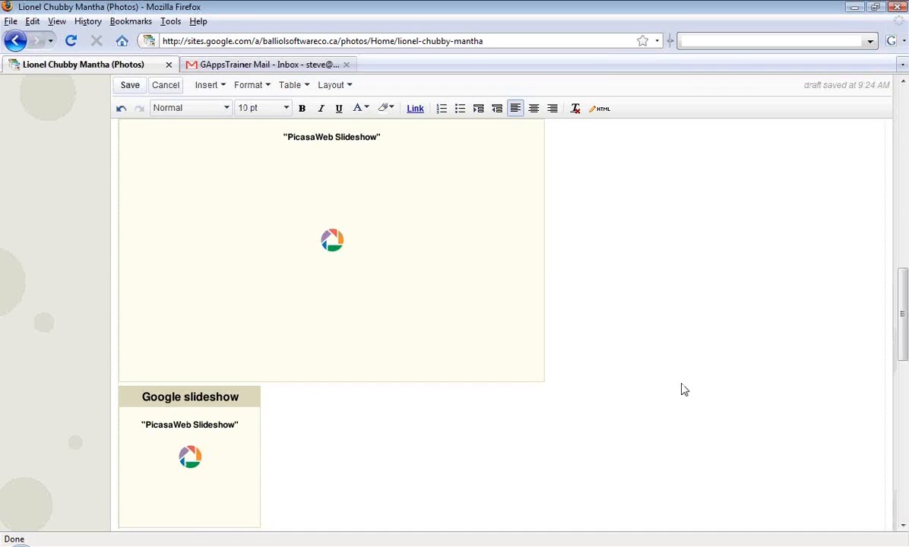
pyautogui.moveTo(903, 334); pyautogui.dragTo(903, 354)
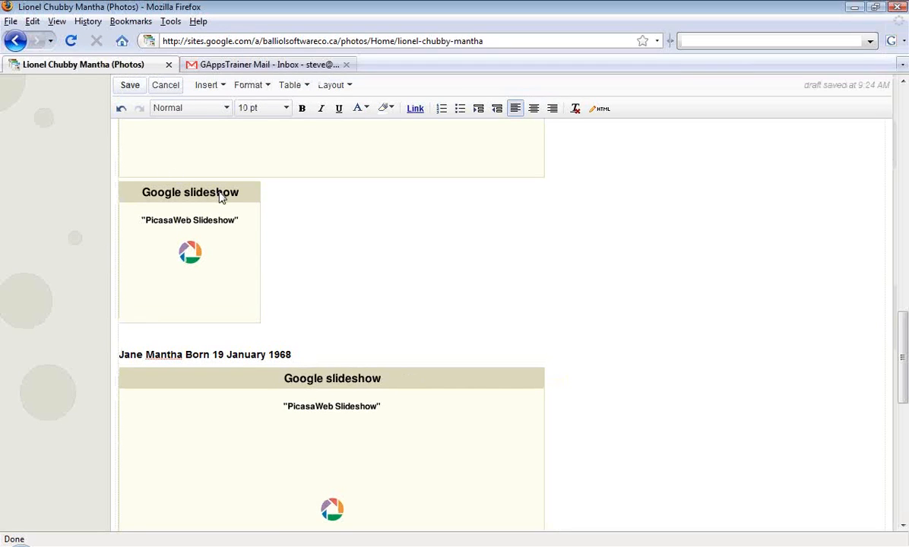
pyautogui.moveTo(220, 196); pyautogui.dragTo(714, 409)
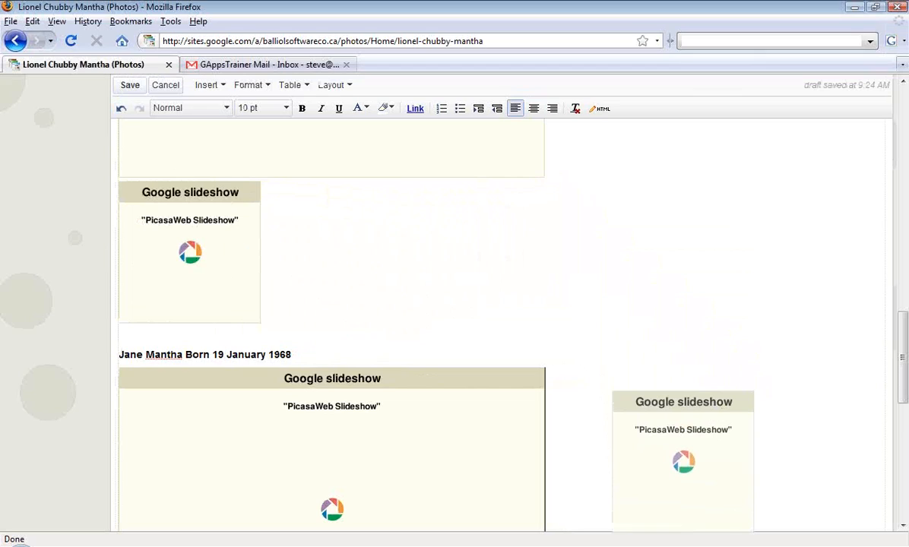
pyautogui.moveTo(714, 409); pyautogui.dragTo(774, 367)
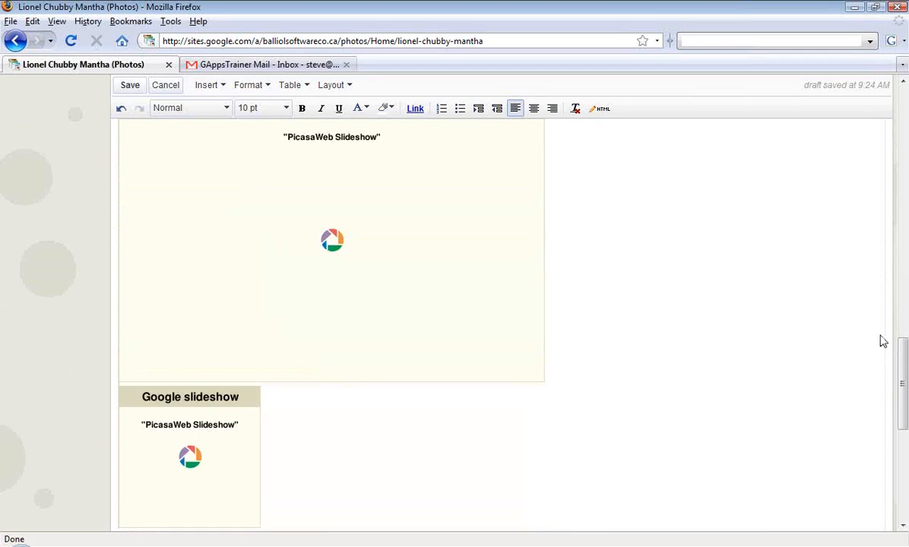
# Move the small slideshow past the last large slideshow and place it beneath the pasted heading at the page's end.
pyautogui.moveTo(904, 366); pyautogui.dragTo(904, 416)
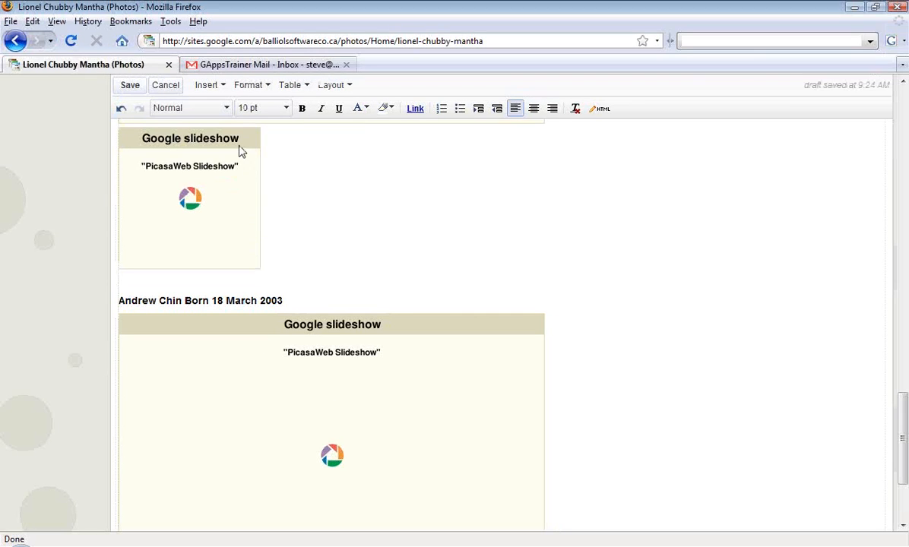
pyautogui.moveTo(239, 146); pyautogui.dragTo(732, 357)
pyautogui.scroll(-5, 892, 308)
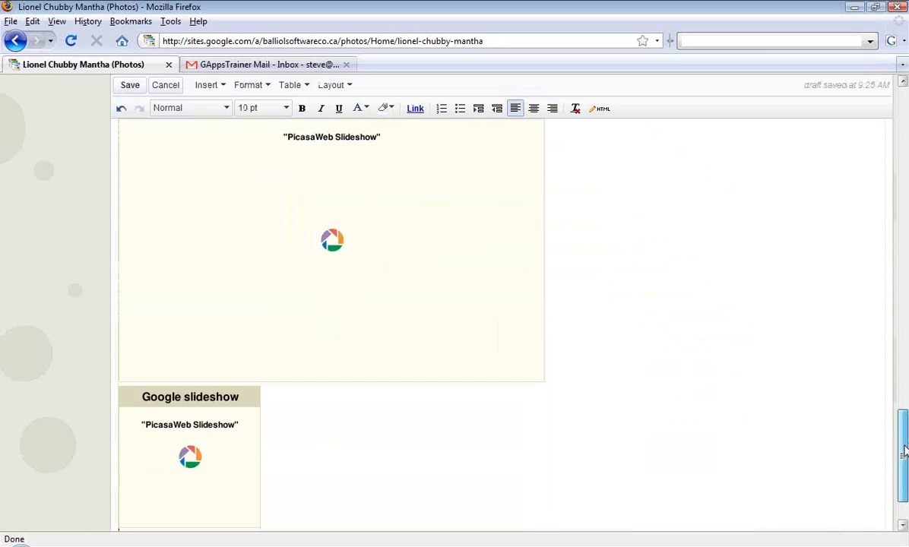
pyautogui.scroll(-2, 905, 483)
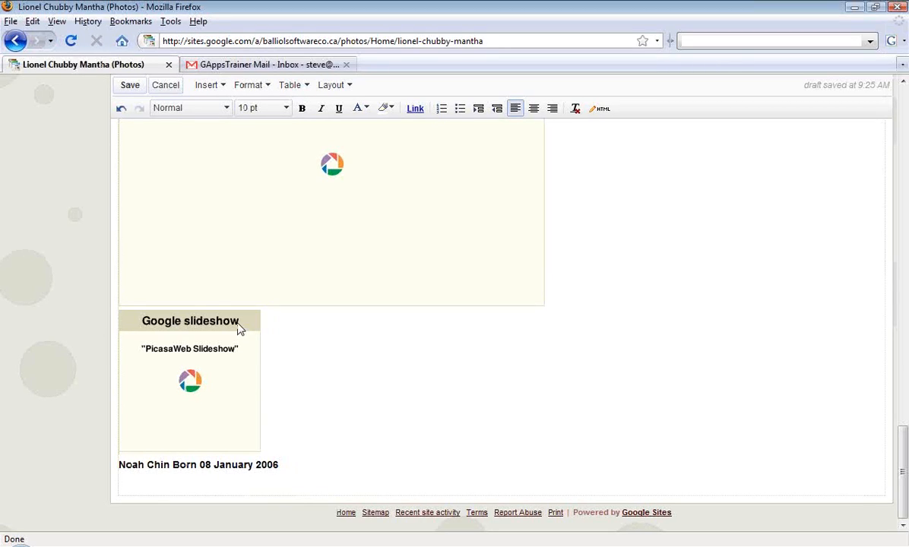
pyautogui.moveTo(238, 327); pyautogui.dragTo(241, 493)
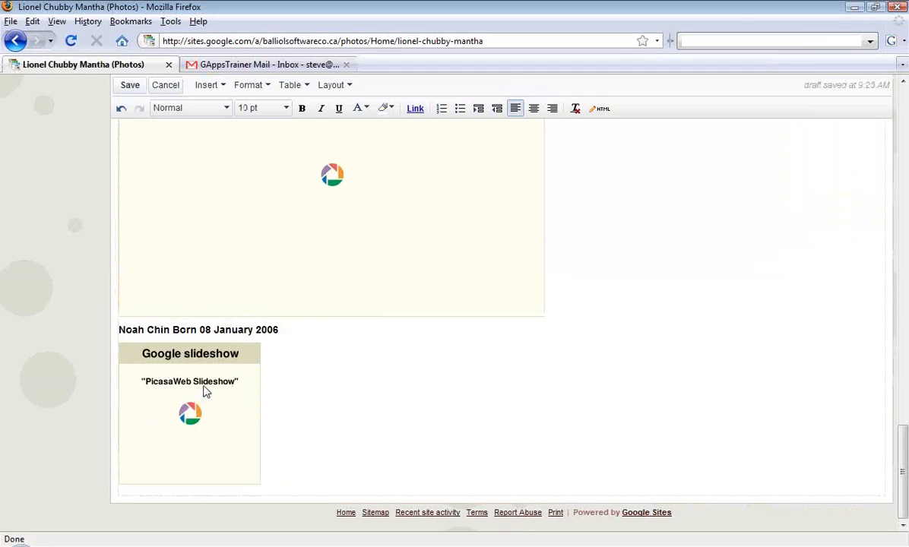
# Set the moved slideshow's size to Extra large 600px and save its properties.
pyautogui.click(204, 391)
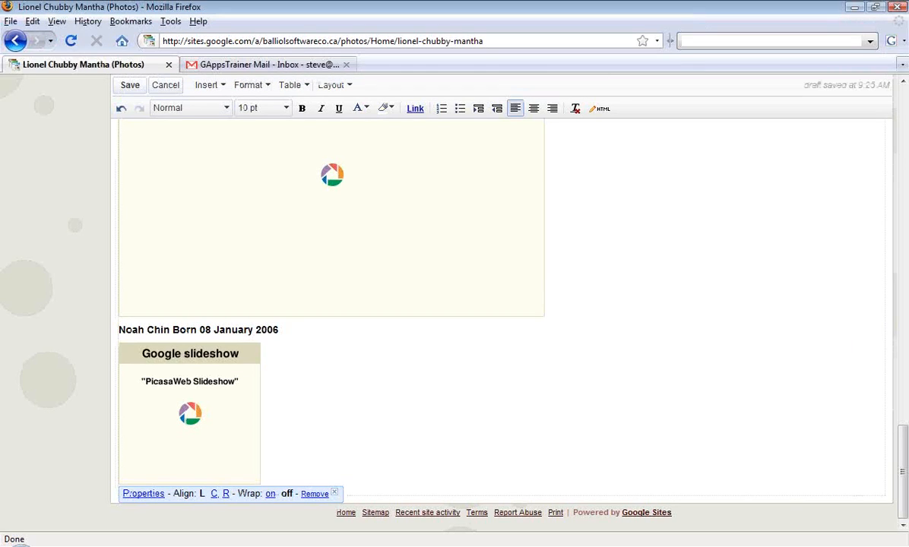
pyautogui.click(143, 493)
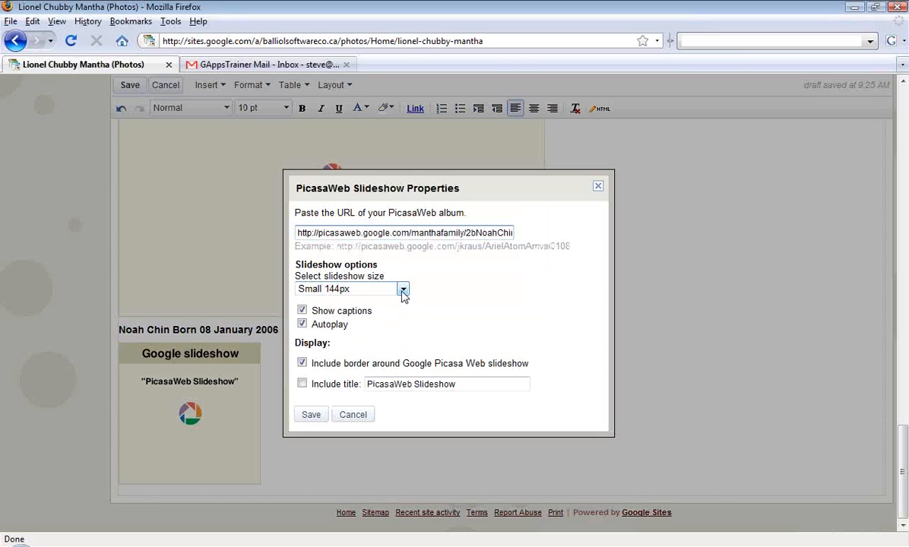
pyautogui.click(403, 290)
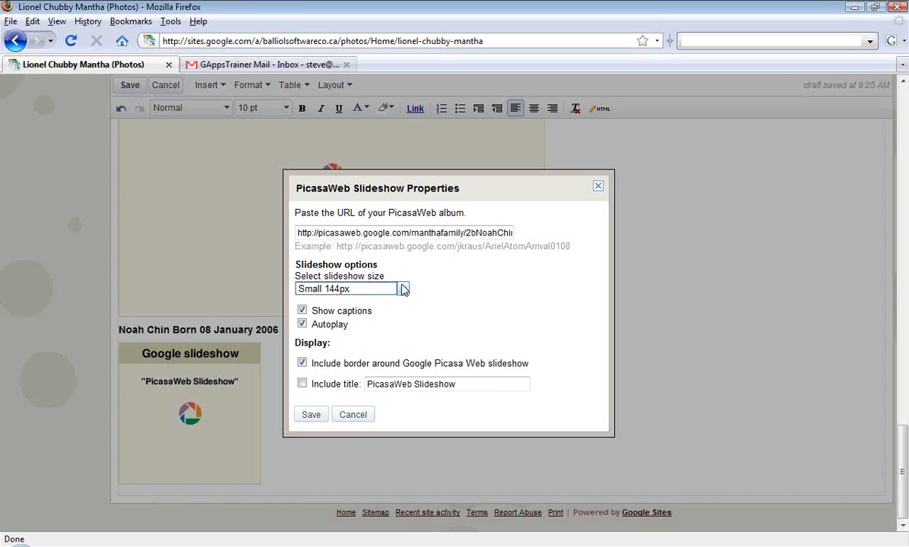
pyautogui.click(474, 189)
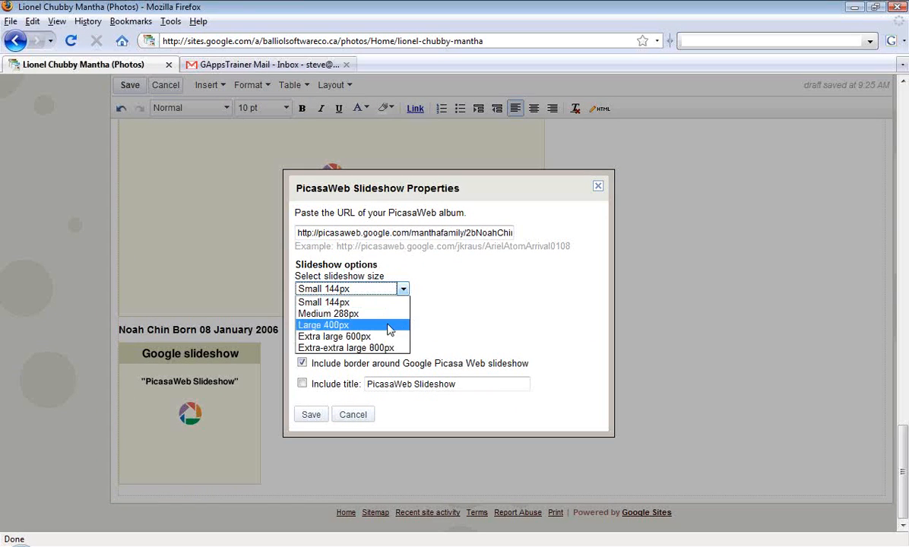
pyautogui.click(378, 336)
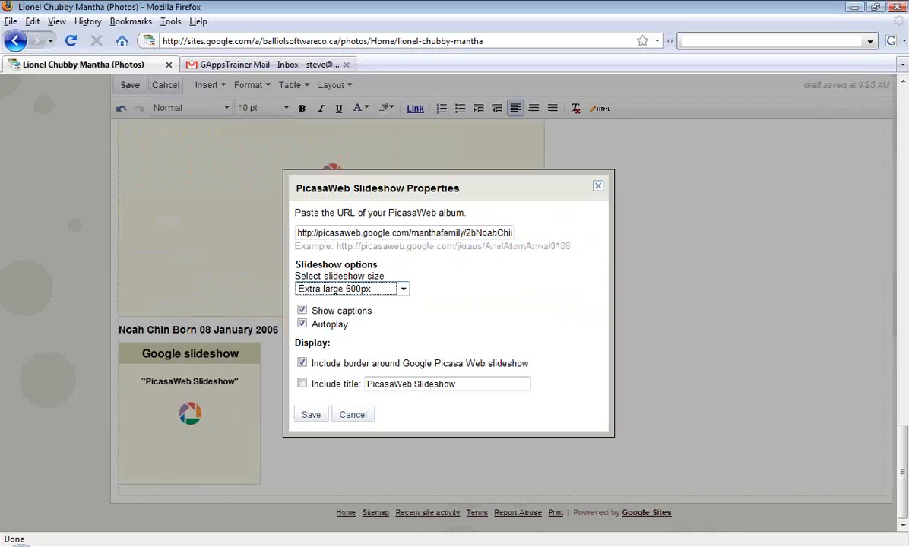
pyautogui.click(318, 411)
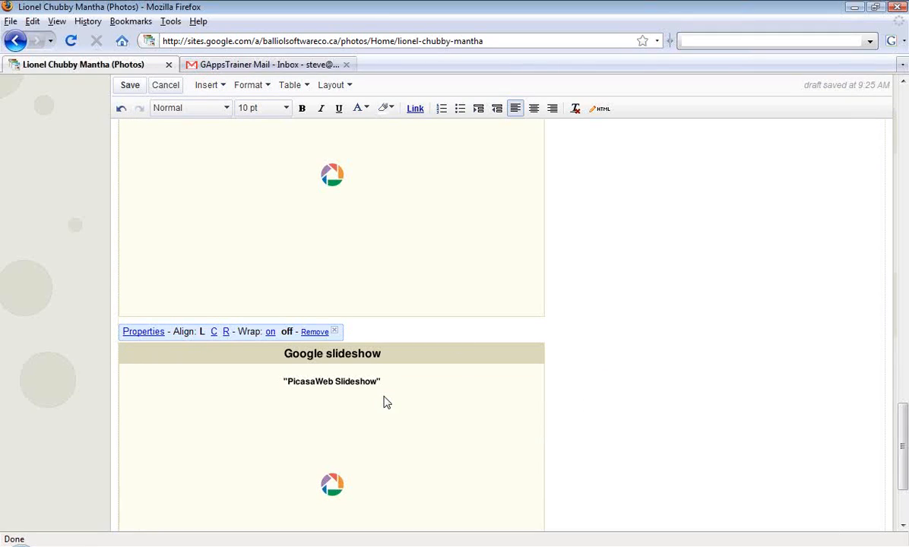
# Insert a blank line above the moved section's heading at the page's end and save the page.
pyautogui.click(574, 392)
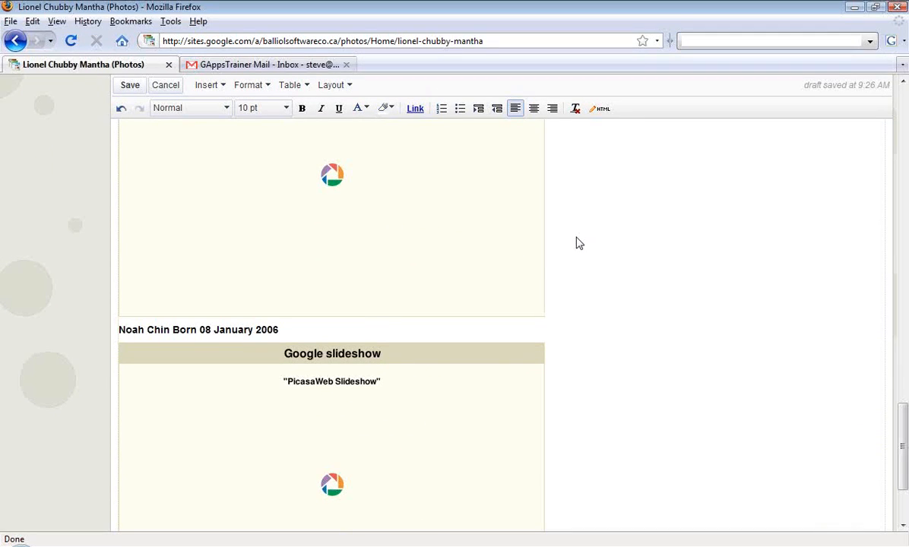
pyautogui.press('Return')
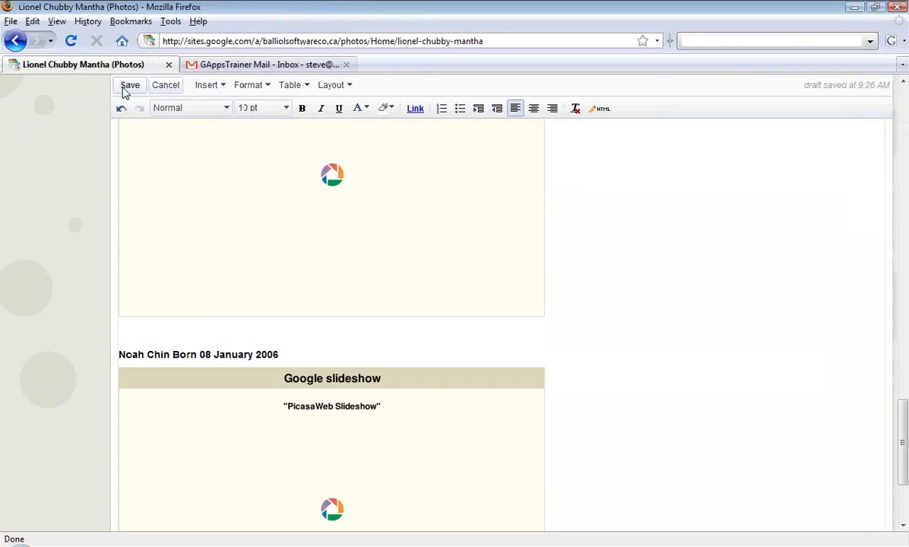
pyautogui.click(260, 170)
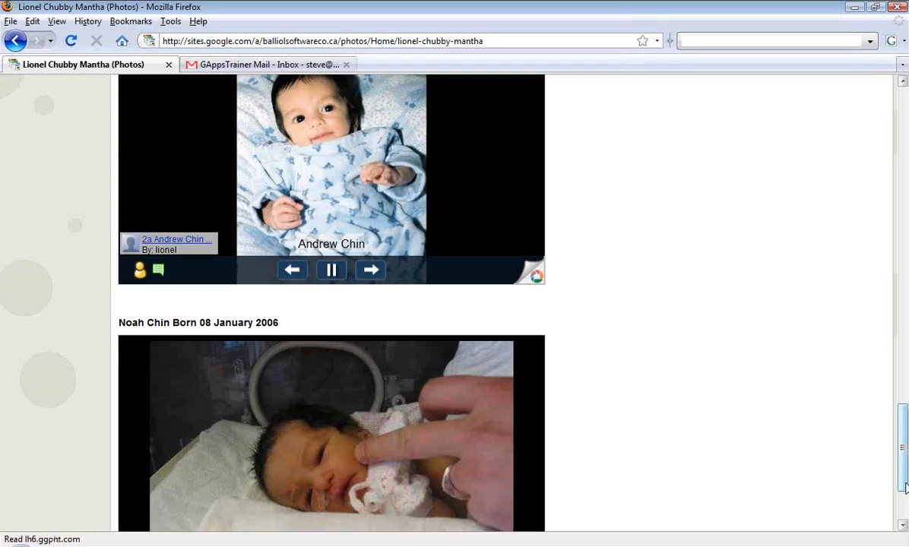
# Reopen the page for editing, remove the blank lines above the first heading, and save the page.
pyautogui.moveTo(904, 486); pyautogui.dragTo(905, 156)
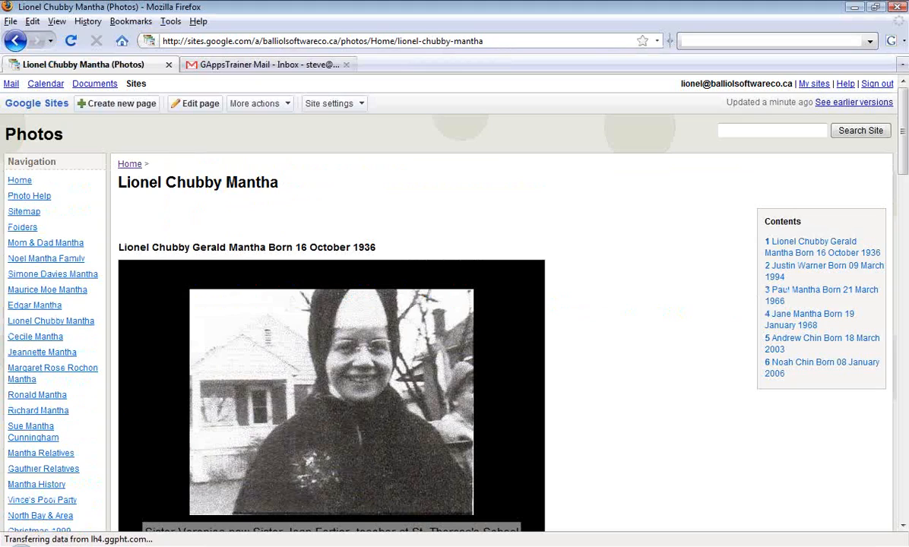
pyautogui.click(379, 3)
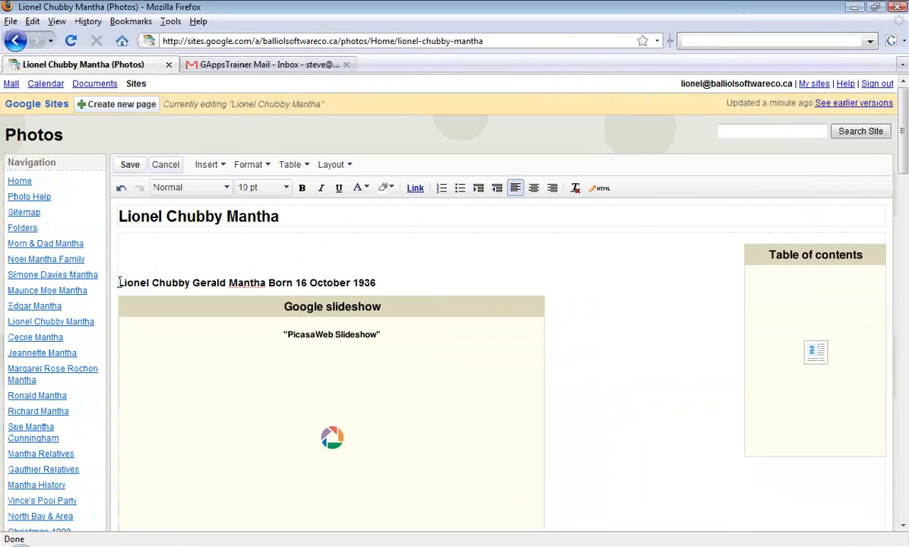
pyautogui.click(119, 282)
pyautogui.press('BackSpace')
pyautogui.press('BackSpace')
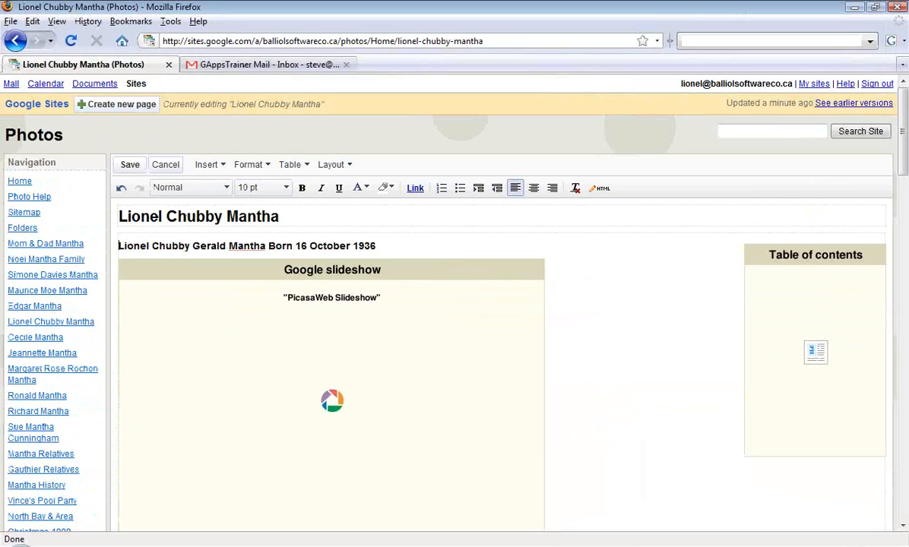
pyautogui.click(130, 168)
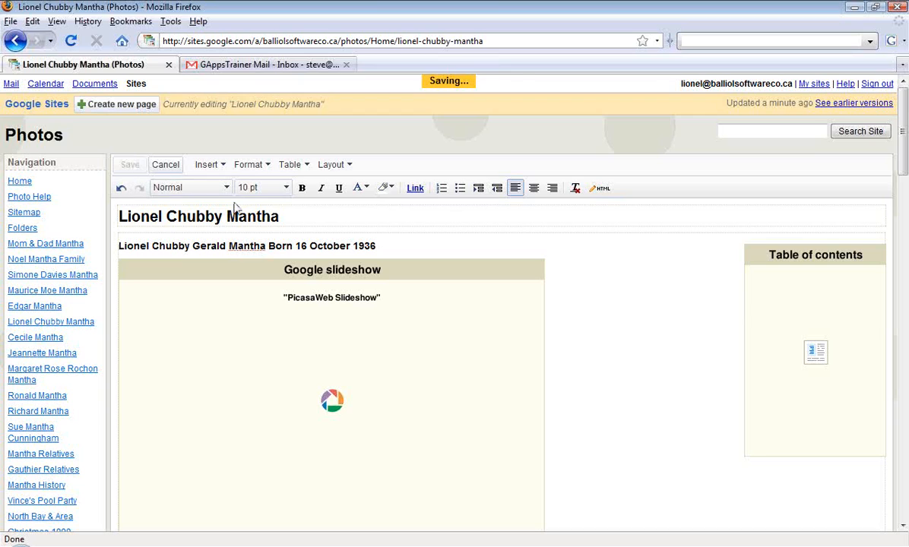